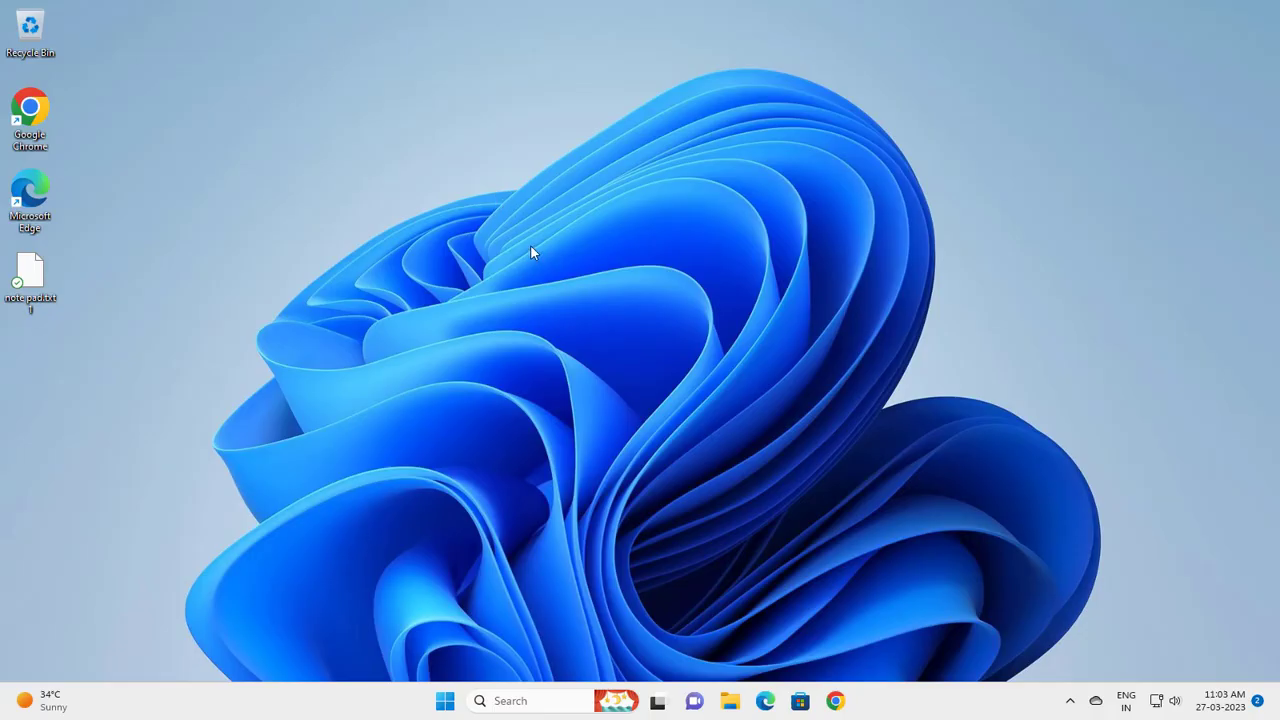
Refresh the desktop from its right-click menu.
right_click(533, 247)
click(583, 316)
Launch the Services console from a 'servi' search and maximize it.
click(530, 702)
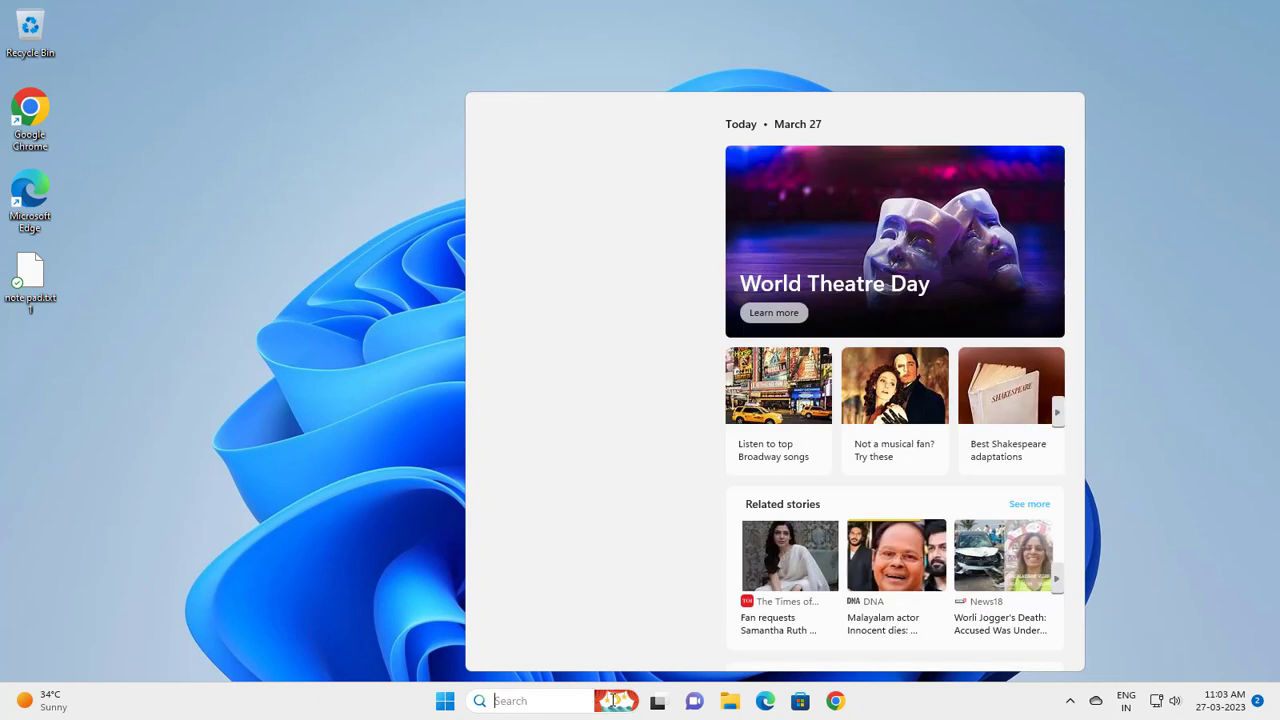
text(se)
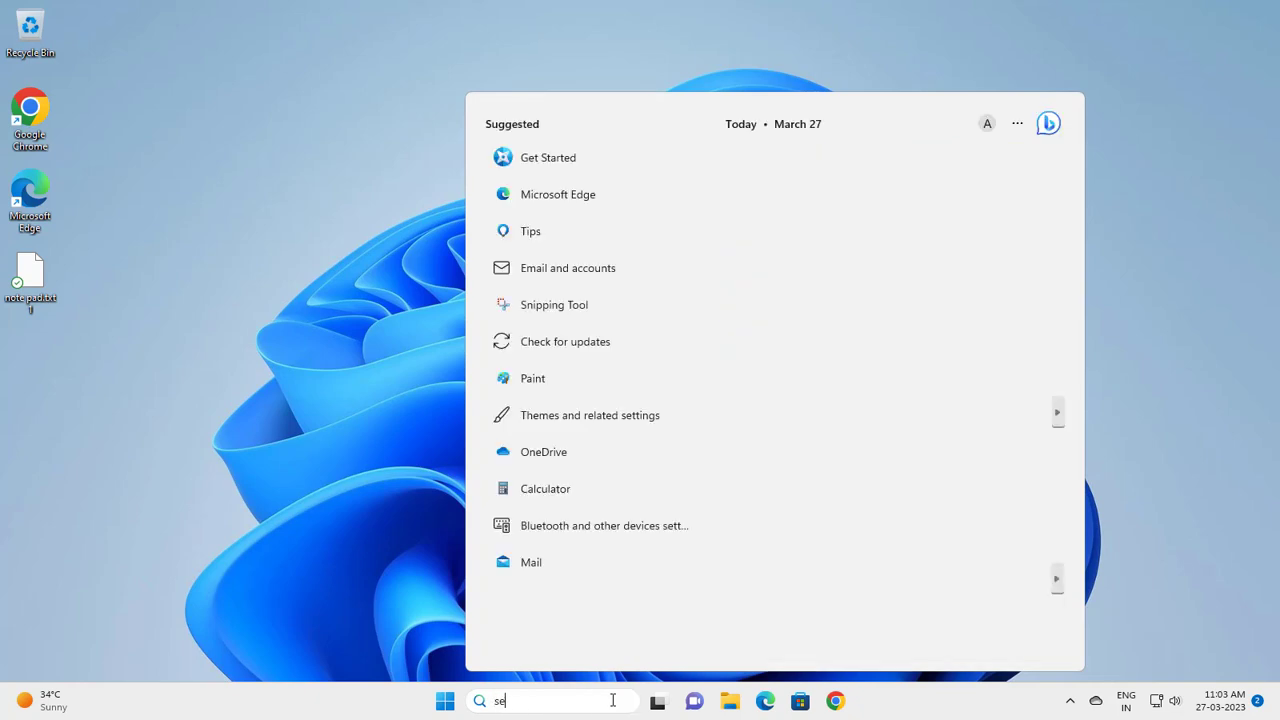
text(rvices)
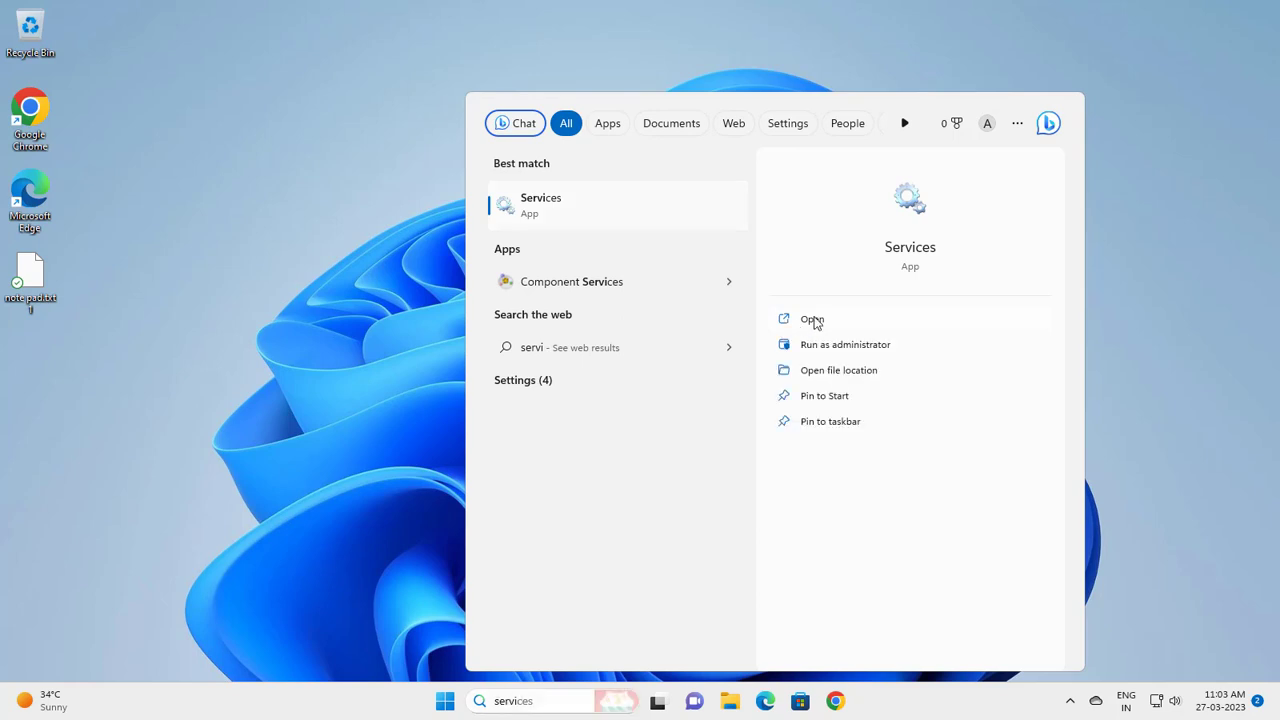
click(812, 320)
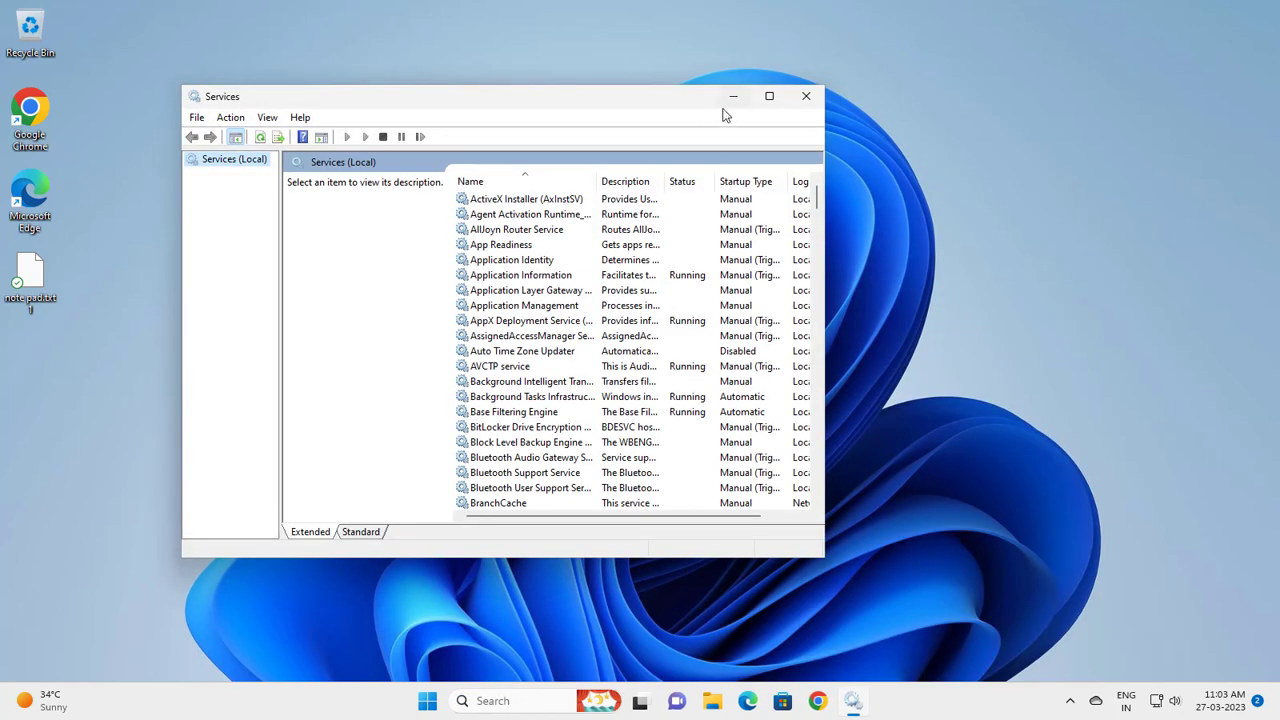
click(768, 97)
Jump to the services starting with P and select Print Spooler.
click(430, 203)
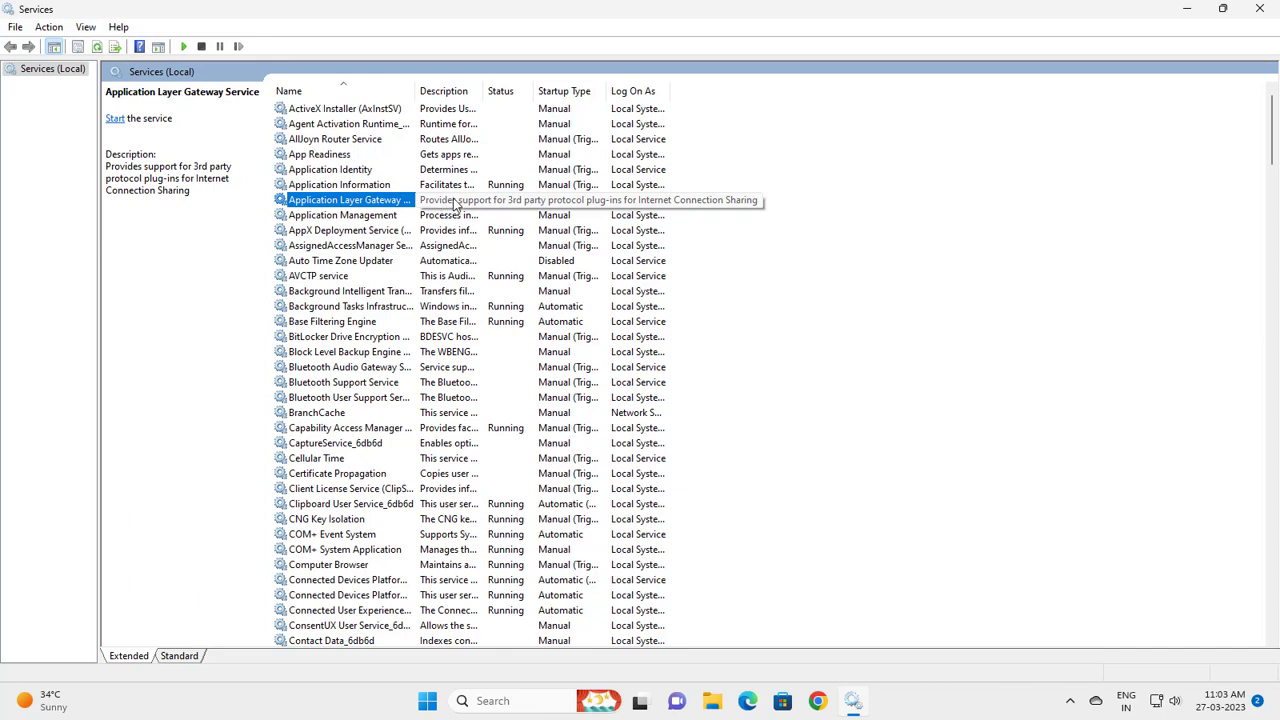
key(p)
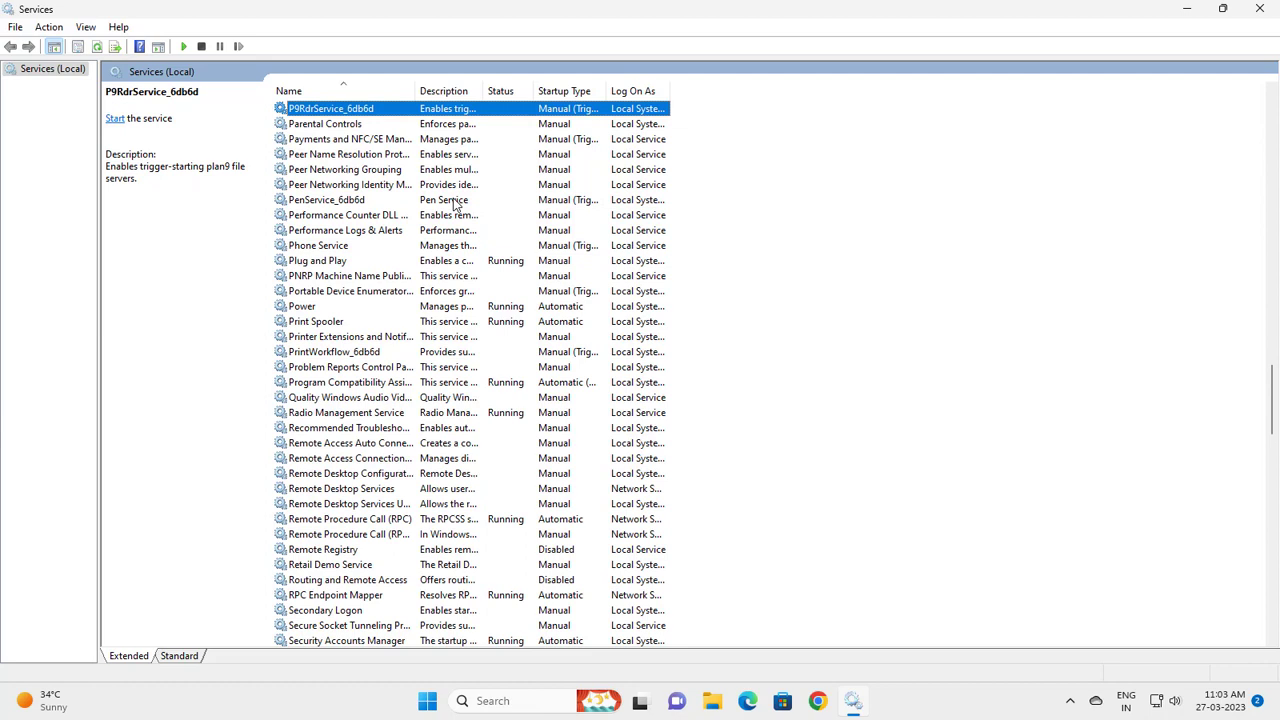
click(304, 326)
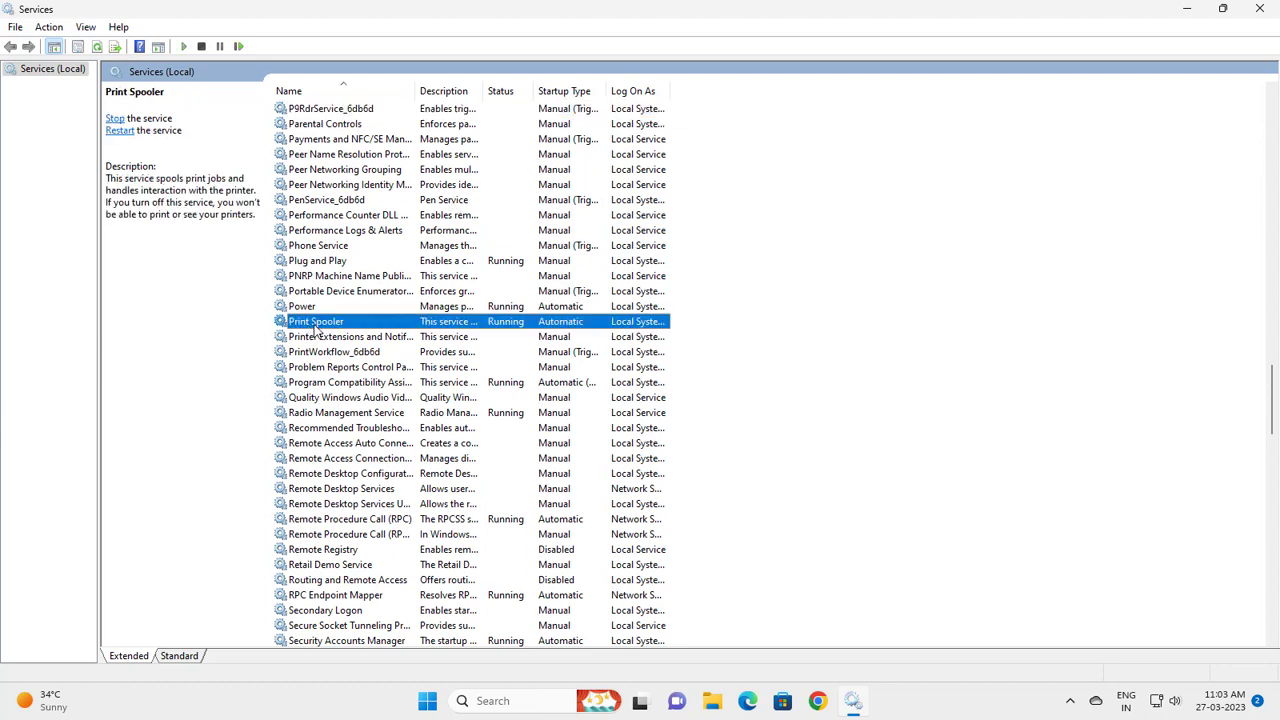
key(p)
key(r)
key(o)
key(g)
key(p)
key(a)
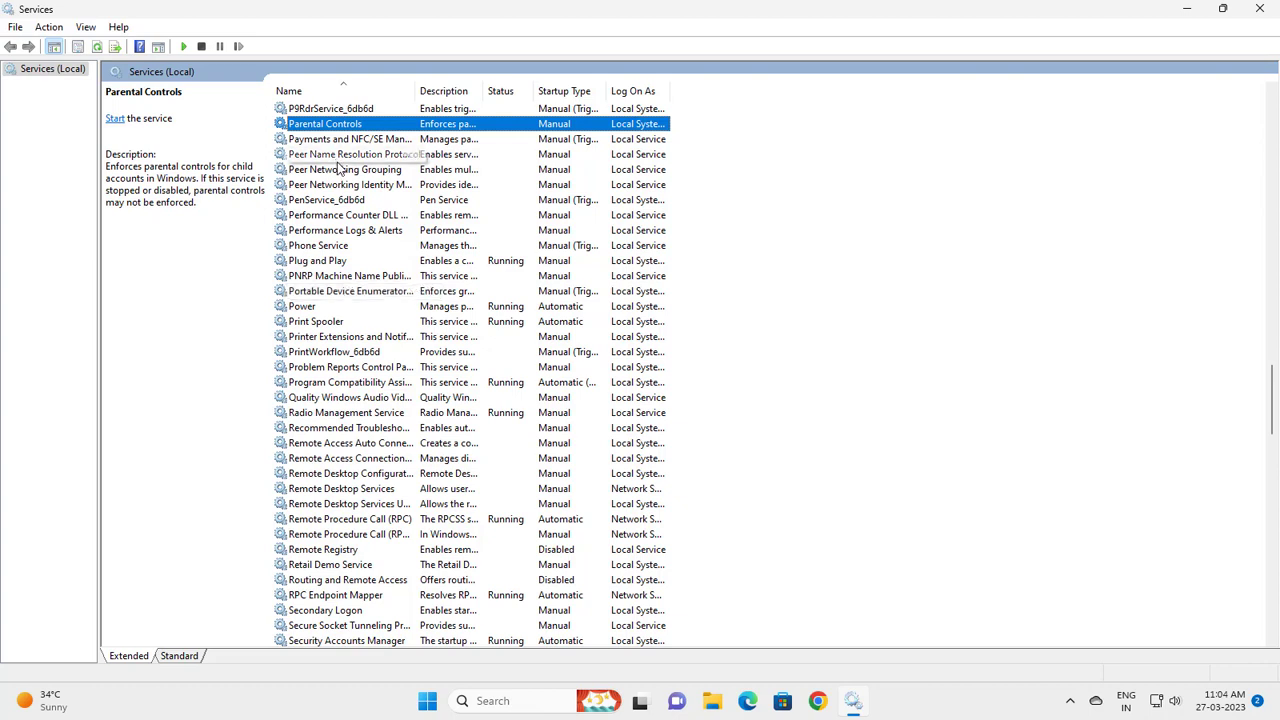
Stop and restart Print Spooler, keep its startup type Automatic, and apply the change.
double_click(317, 321)
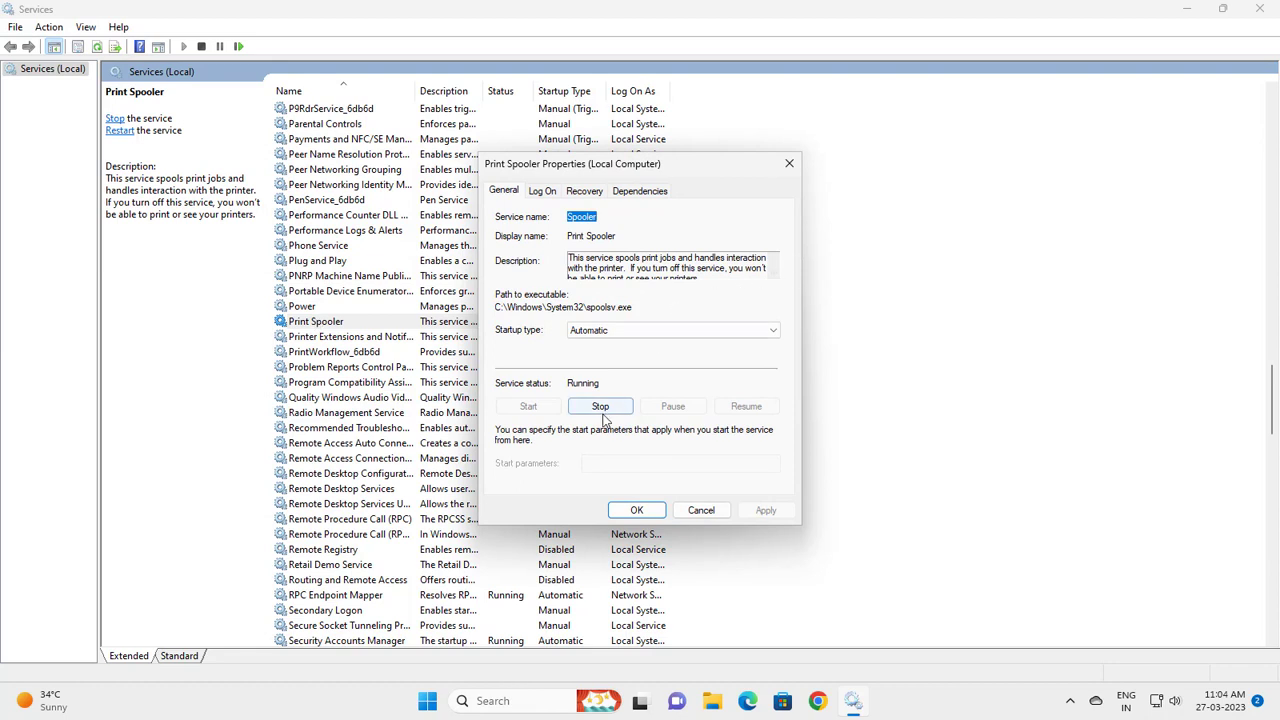
click(600, 407)
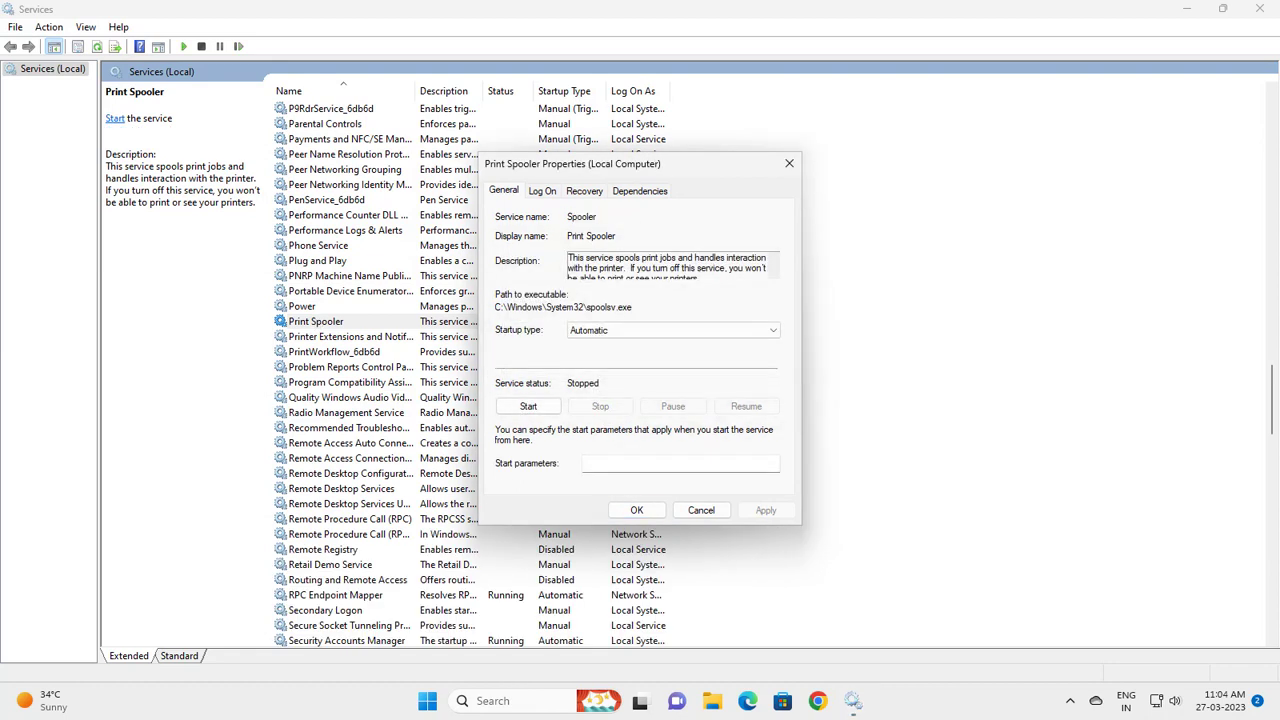
click(530, 406)
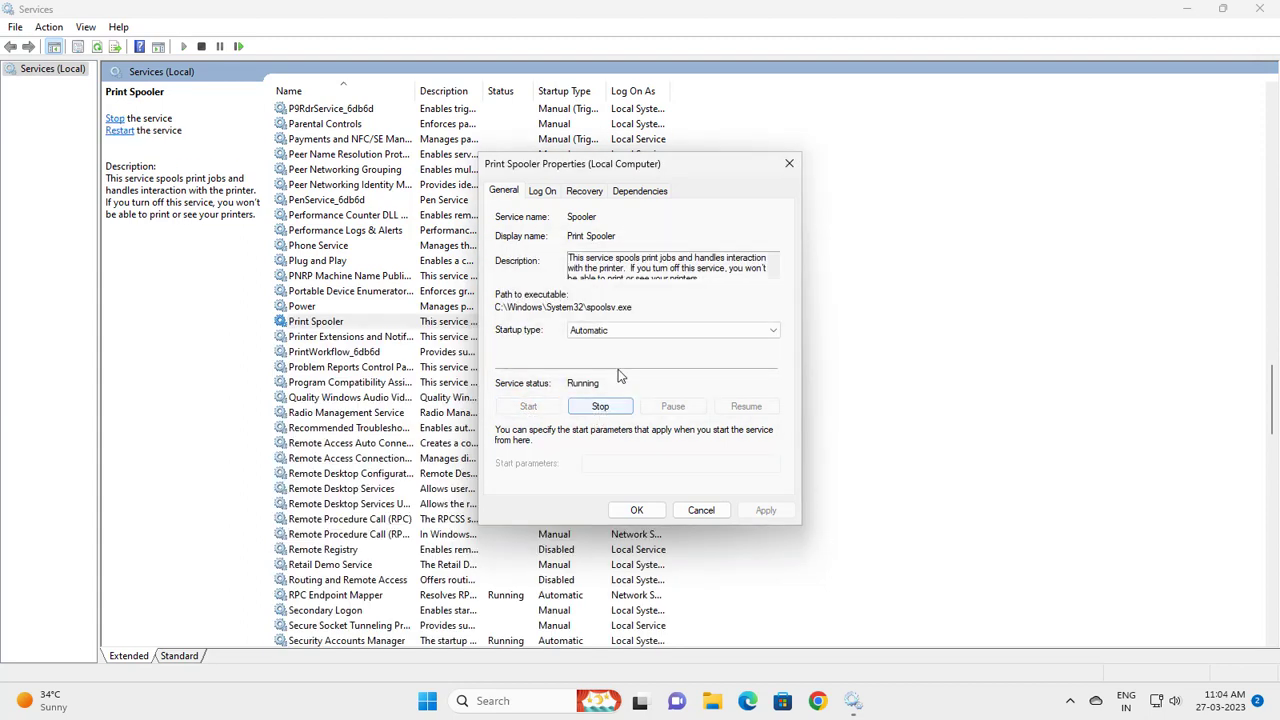
click(640, 330)
click(620, 355)
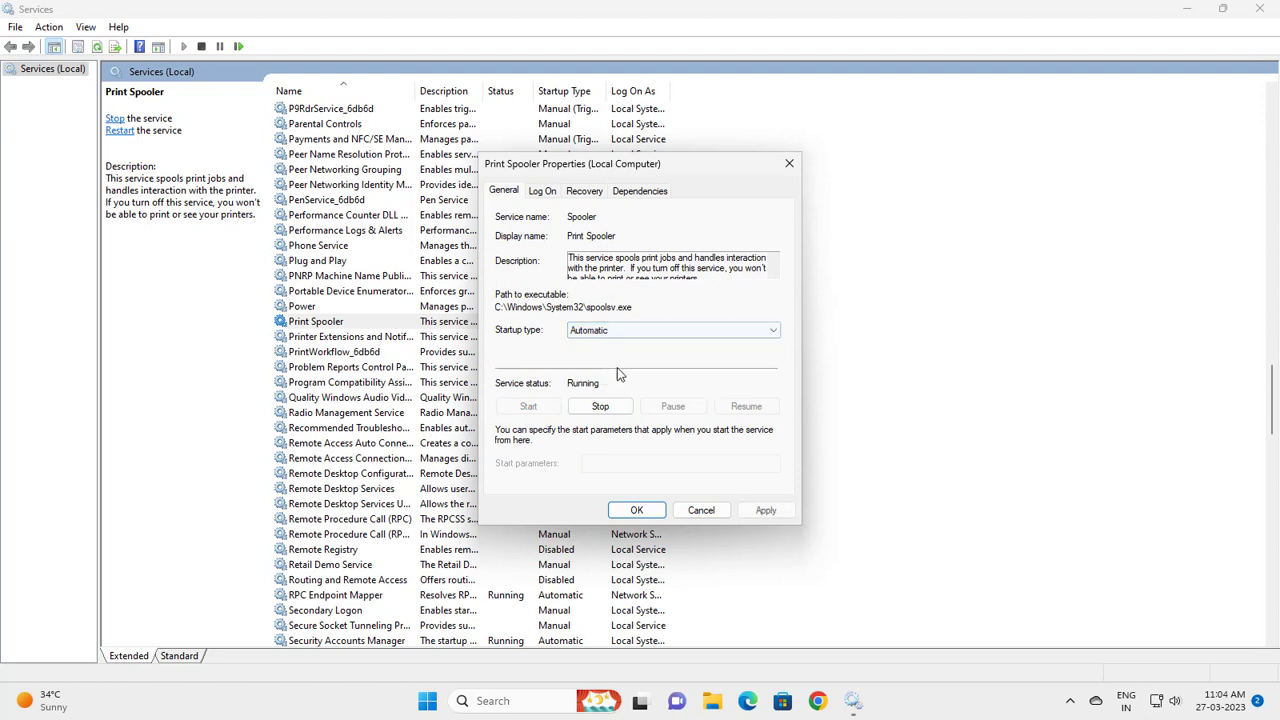
click(765, 510)
click(636, 510)
Close Services, refresh the desktop, and launch Settings from a 'see' search.
click(1259, 9)
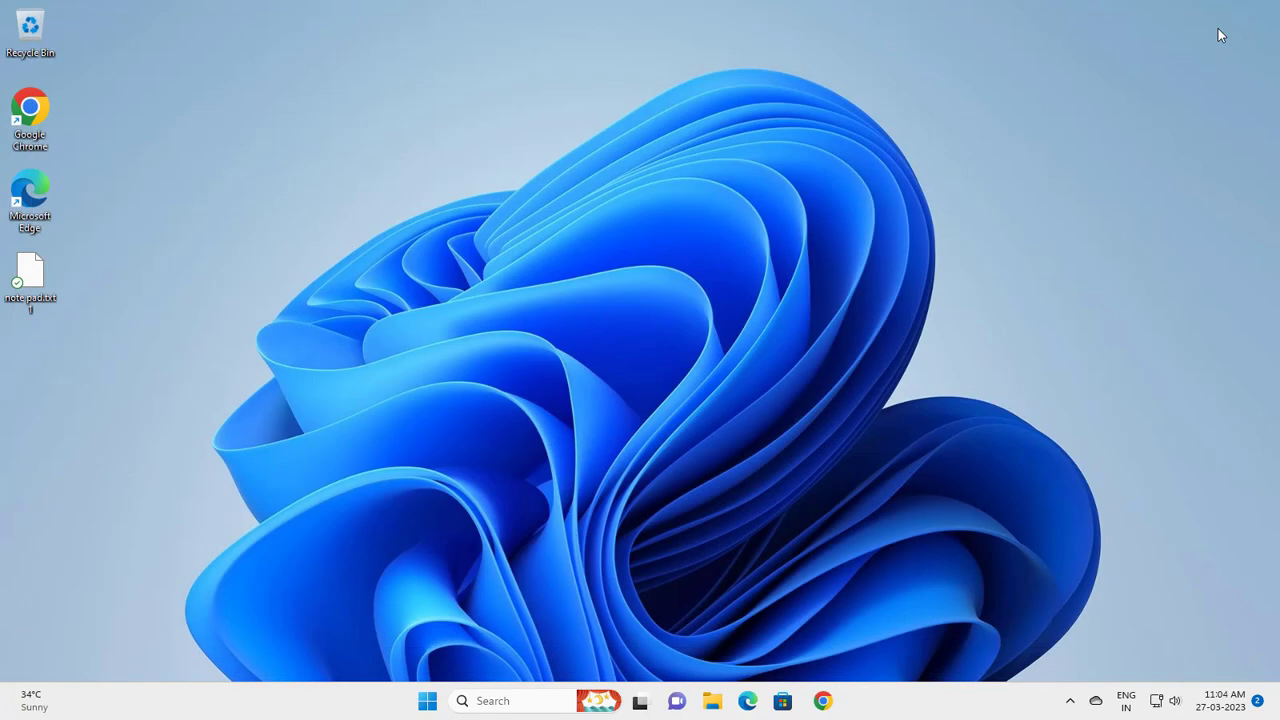
right_click(609, 343)
click(616, 358)
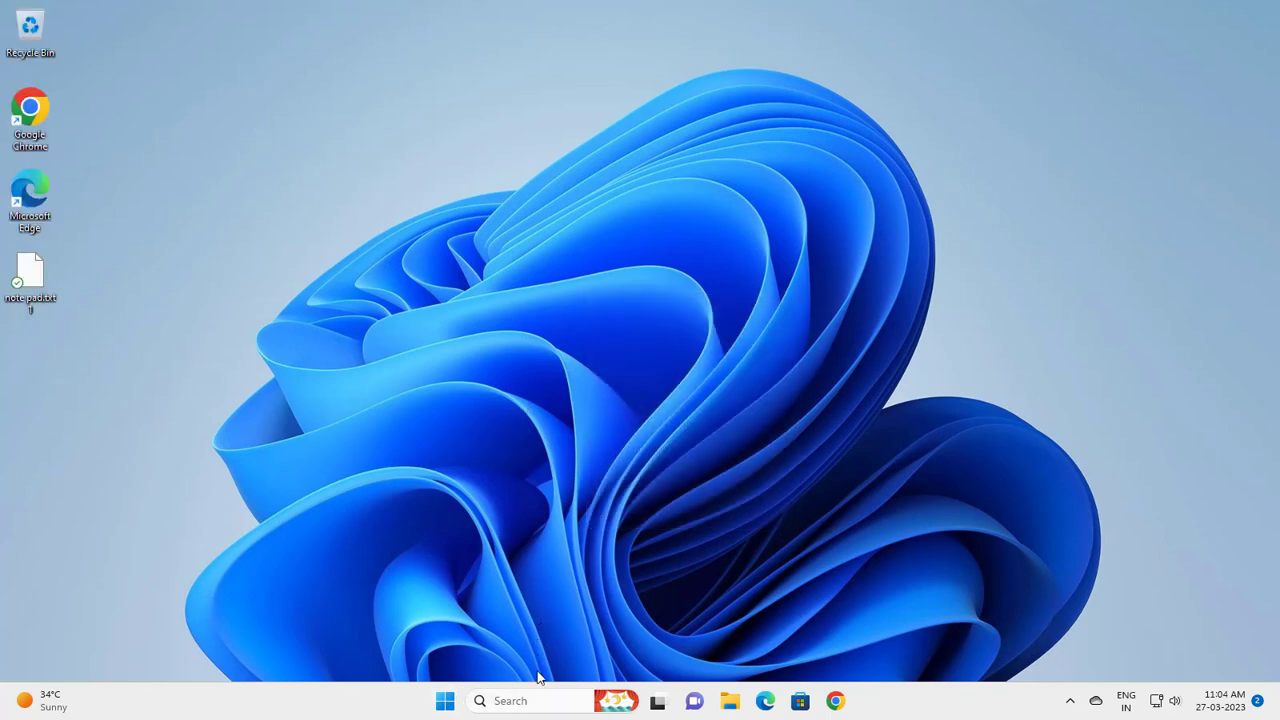
click(532, 697)
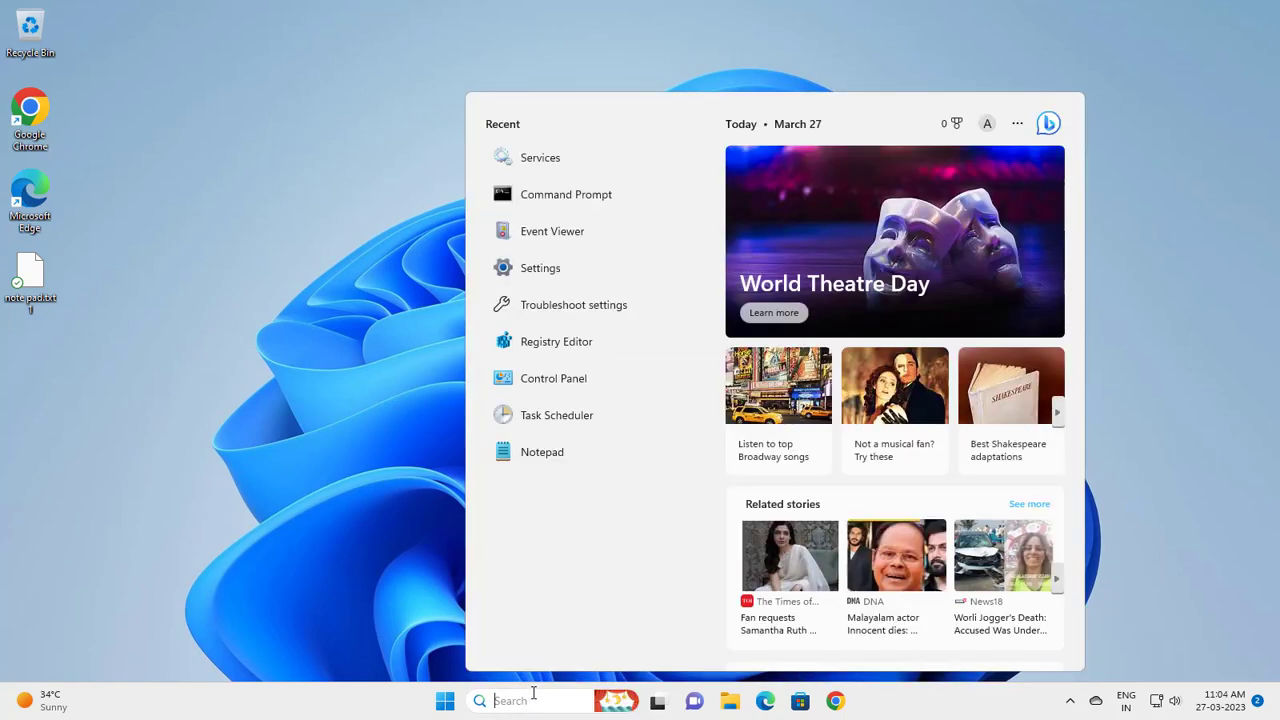
text(see)
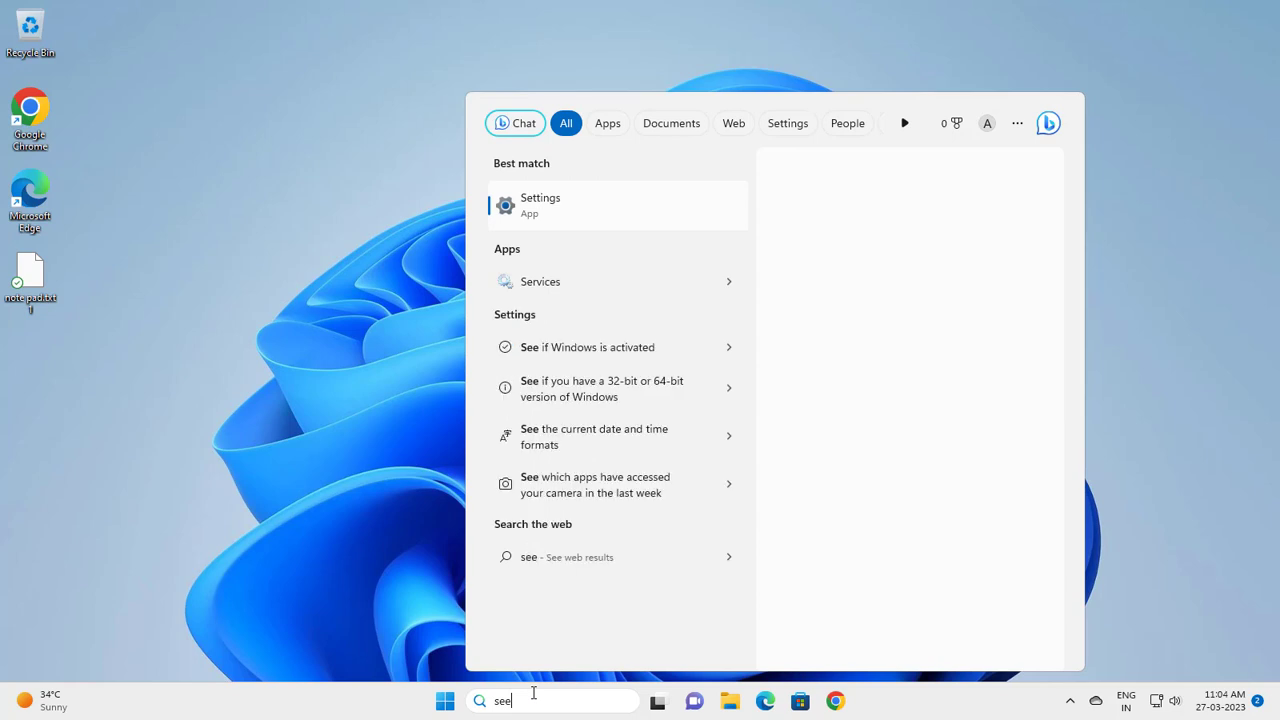
click(556, 218)
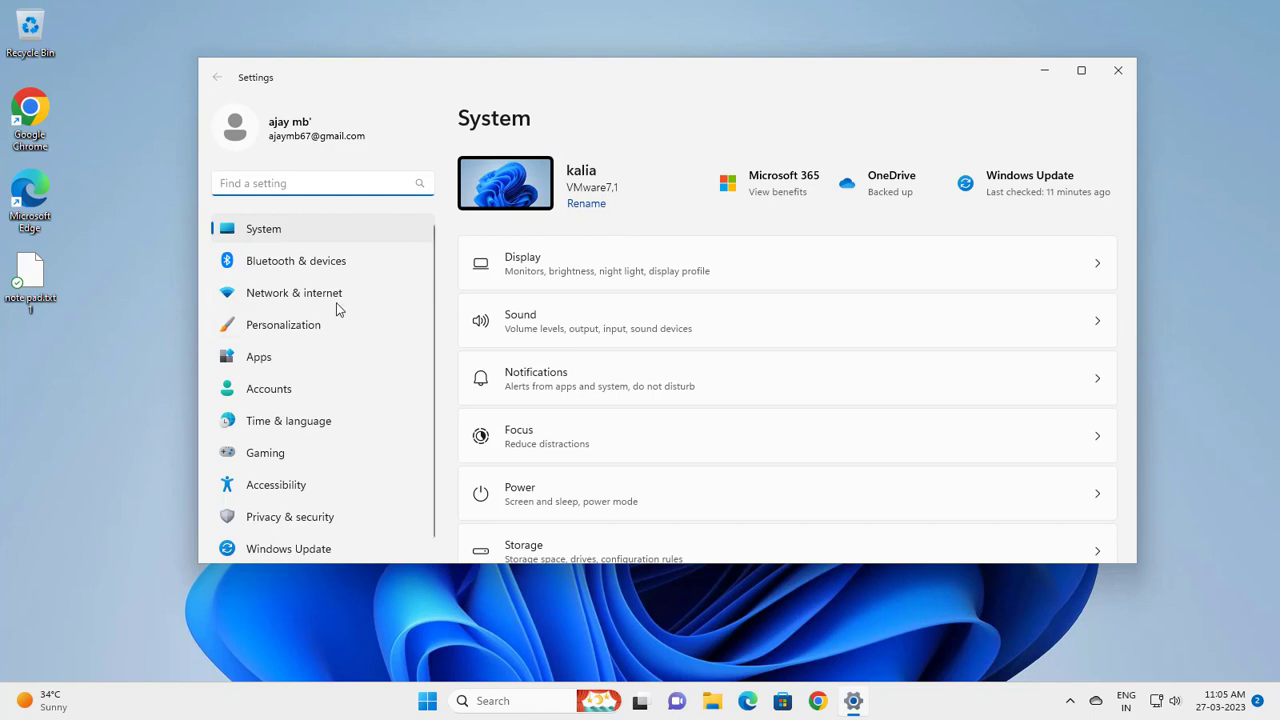
Go to Bluetooth & devices > Printers & scanners and open Microsoft Print to PDF.
click(338, 270)
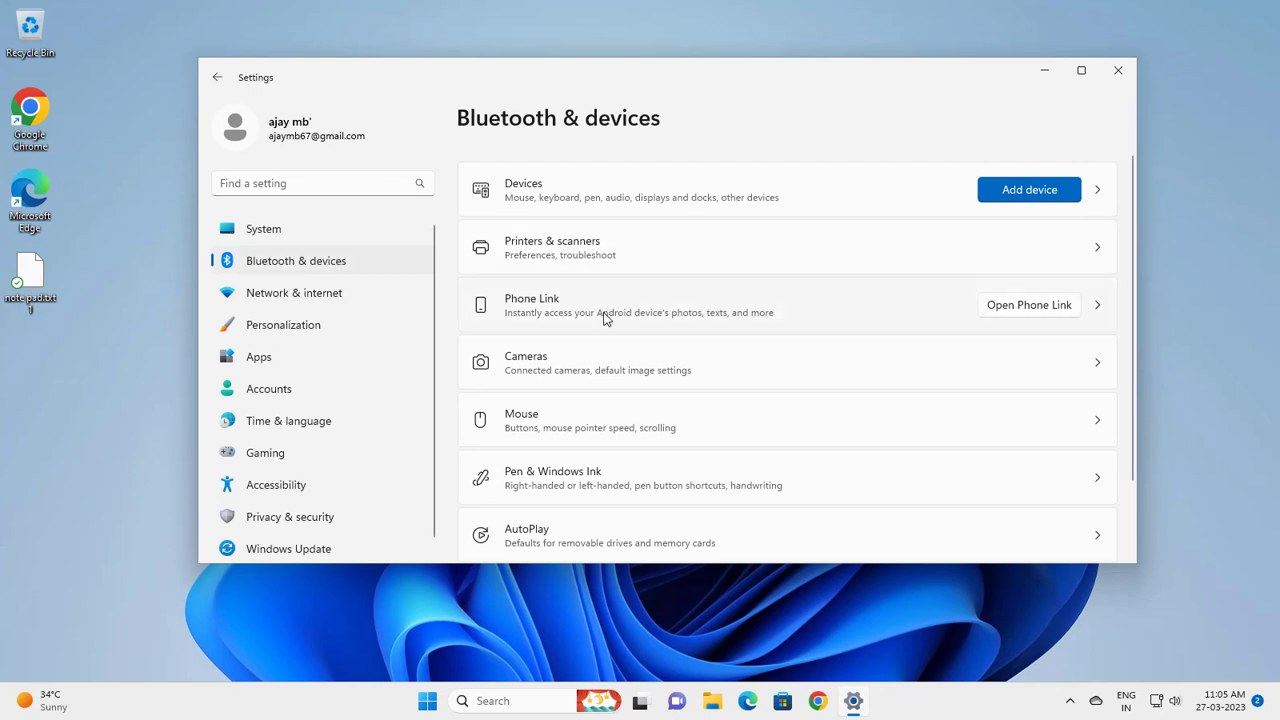
click(594, 253)
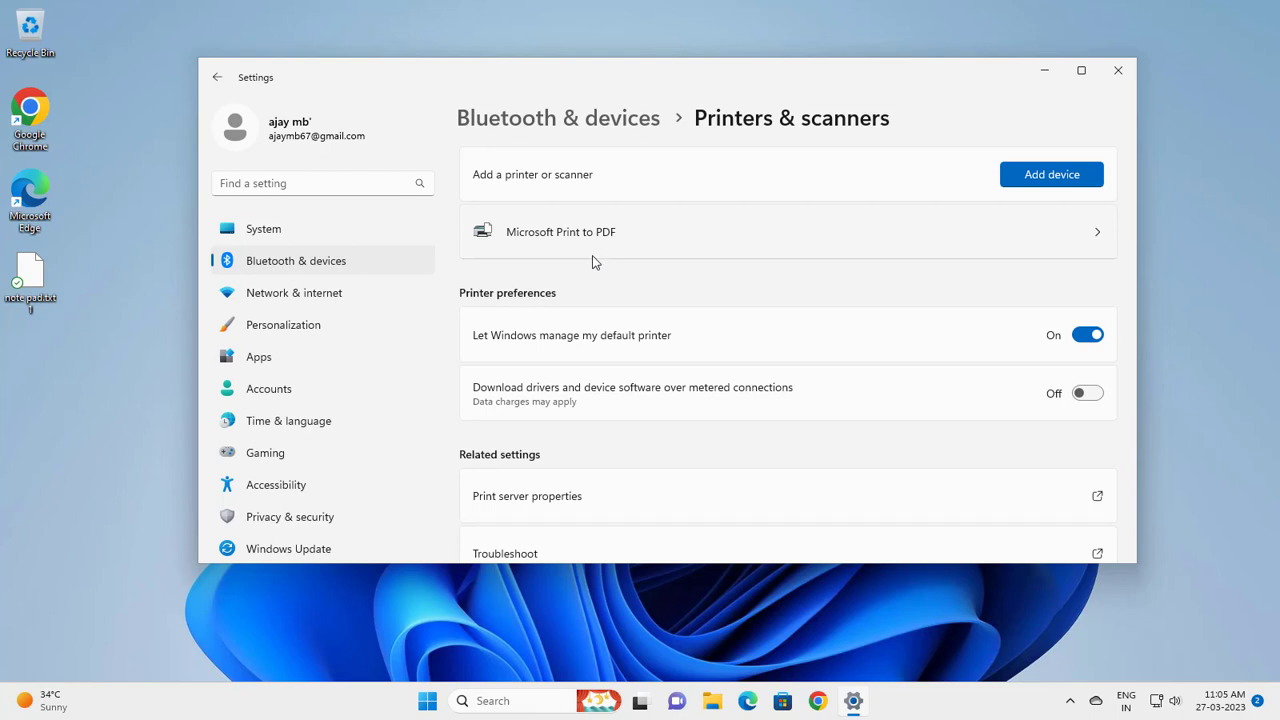
click(642, 232)
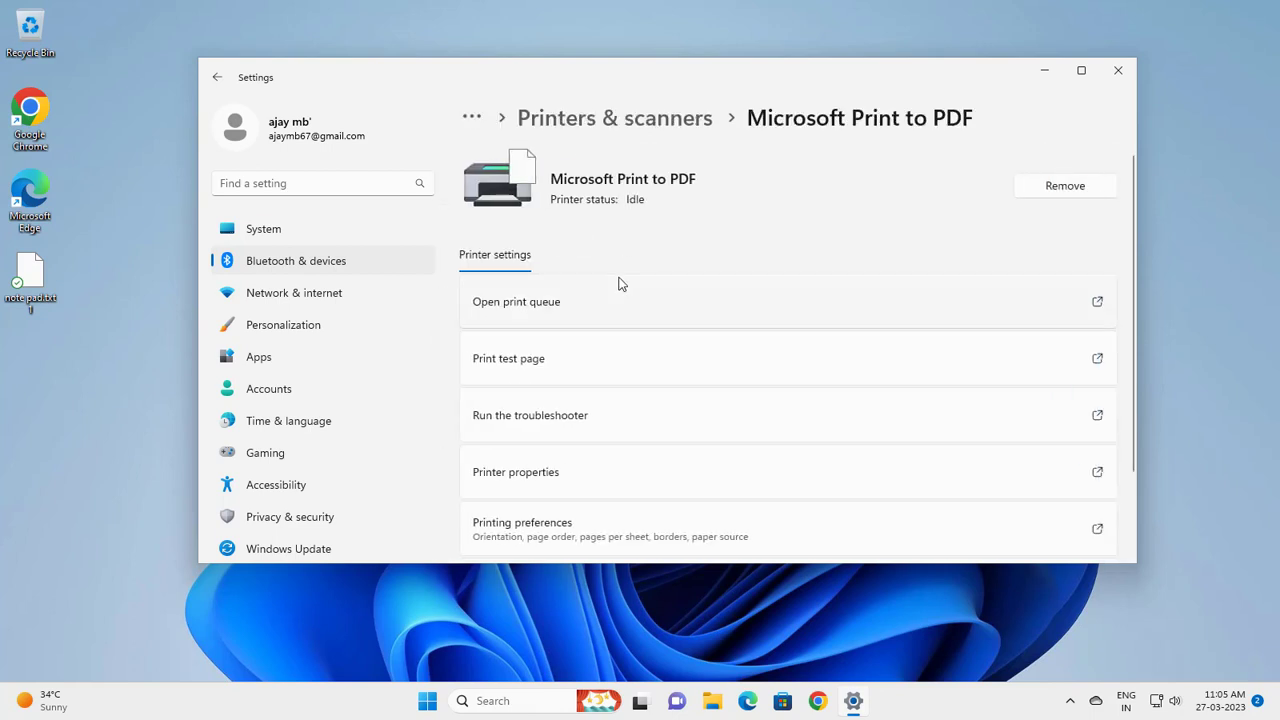
scroll(606, 346, down, 2)
Verify in Printer properties that Microsoft Print to PDF uses its ticked local port.
click(530, 386)
click(630, 305)
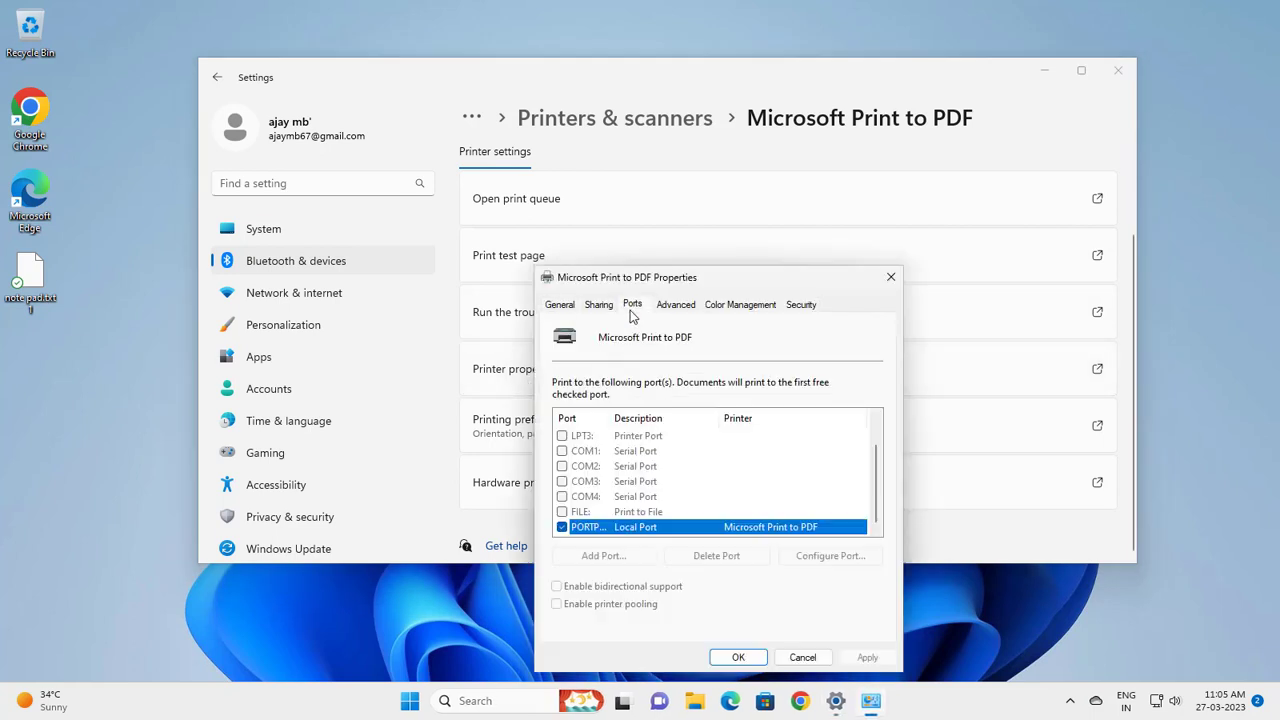
drag(660, 280, 642, 181)
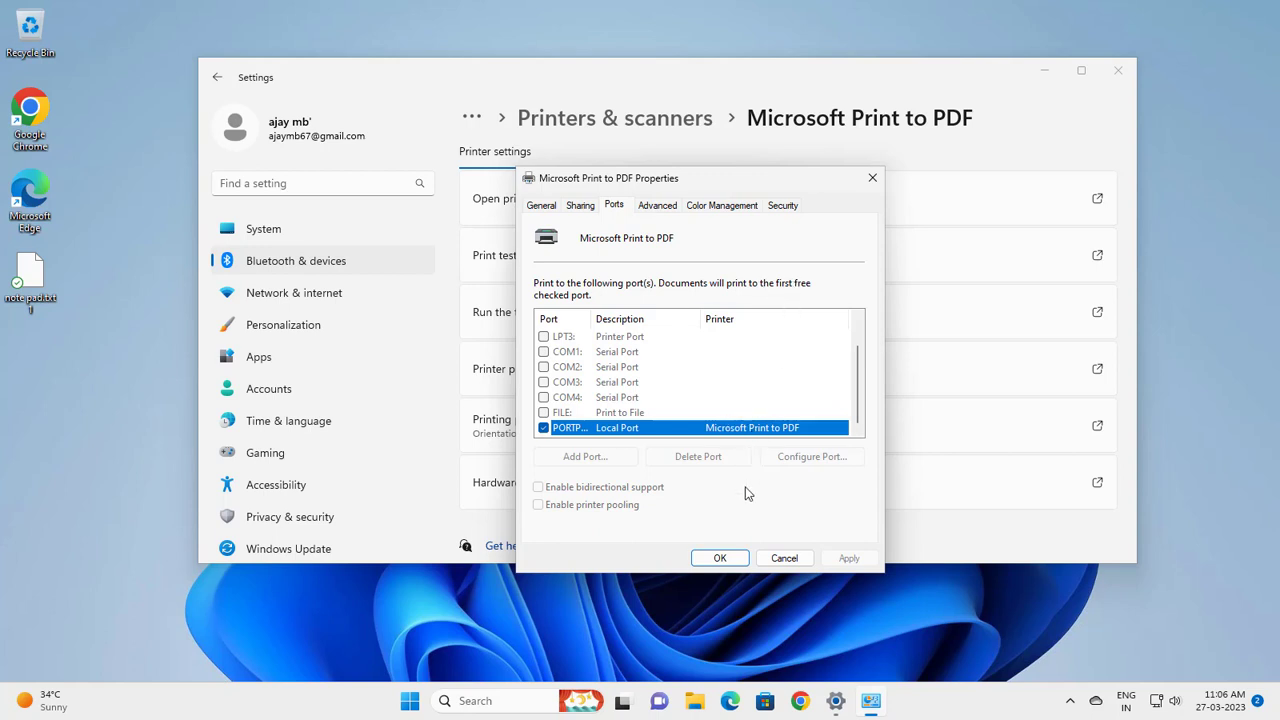
click(728, 560)
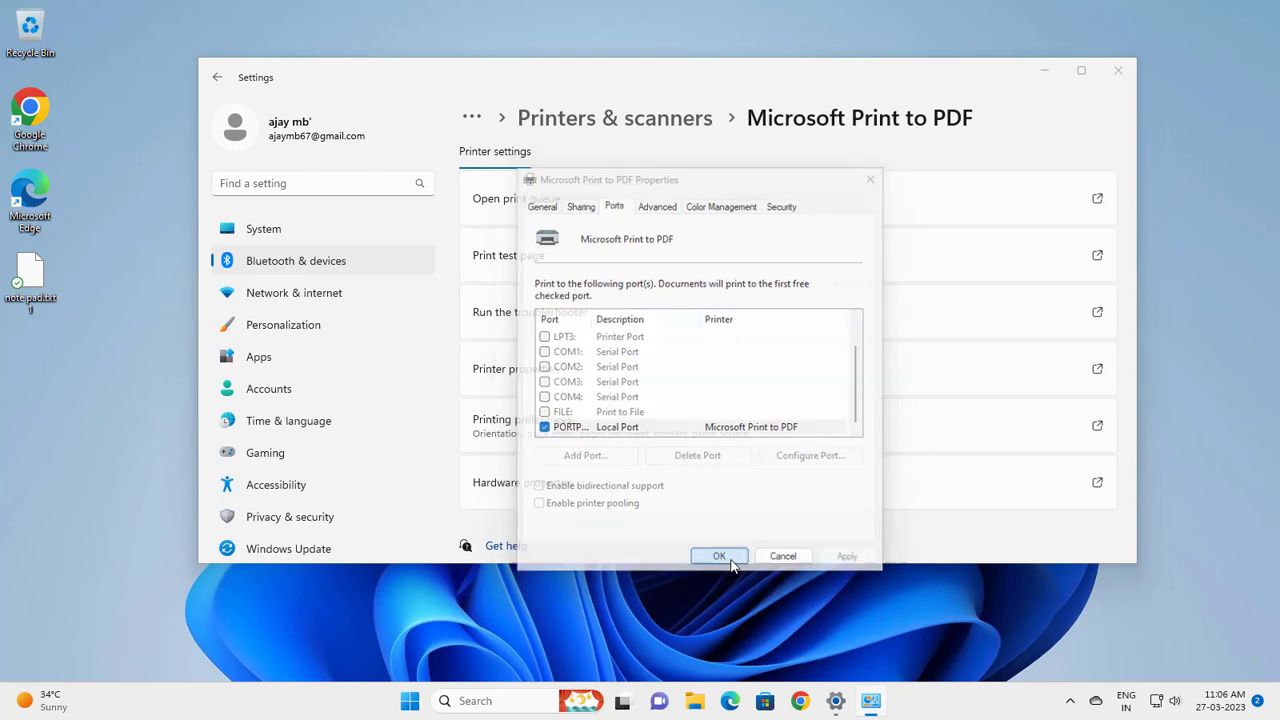
Close Settings, refresh the desktop, and reopen Settings from a 'settings' search.
key(alt+F4)
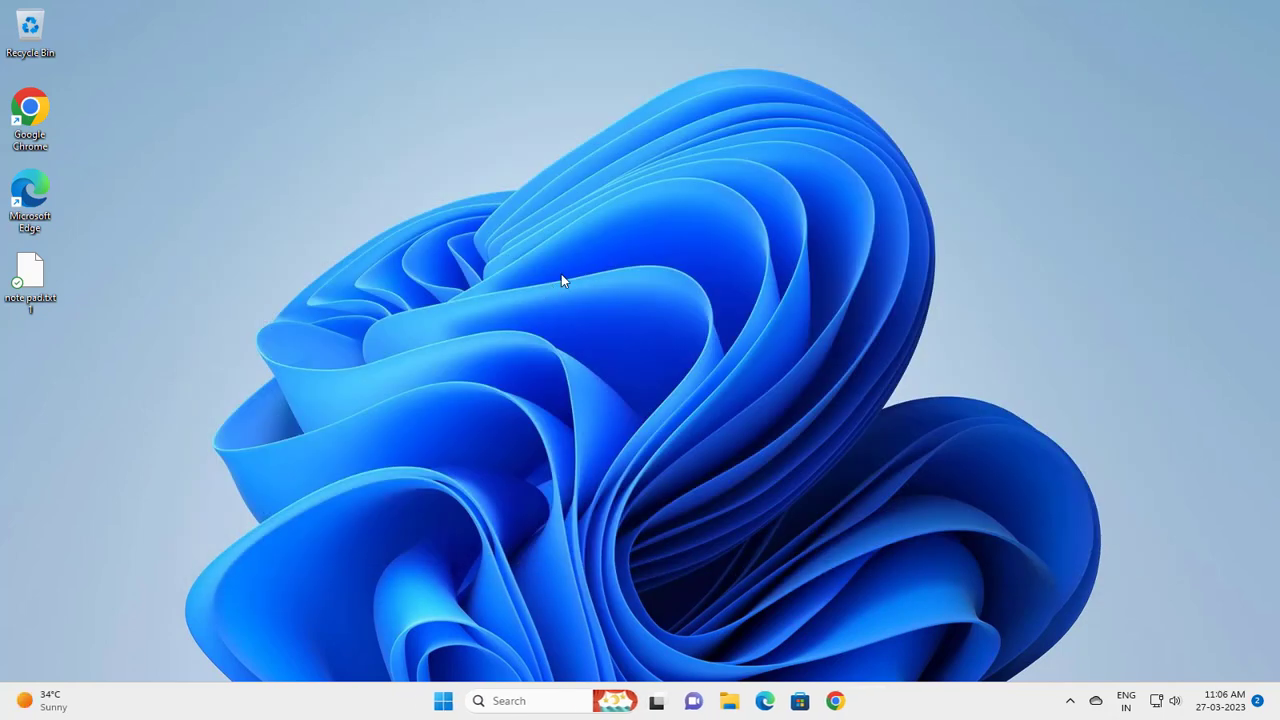
right_click(561, 274)
click(589, 342)
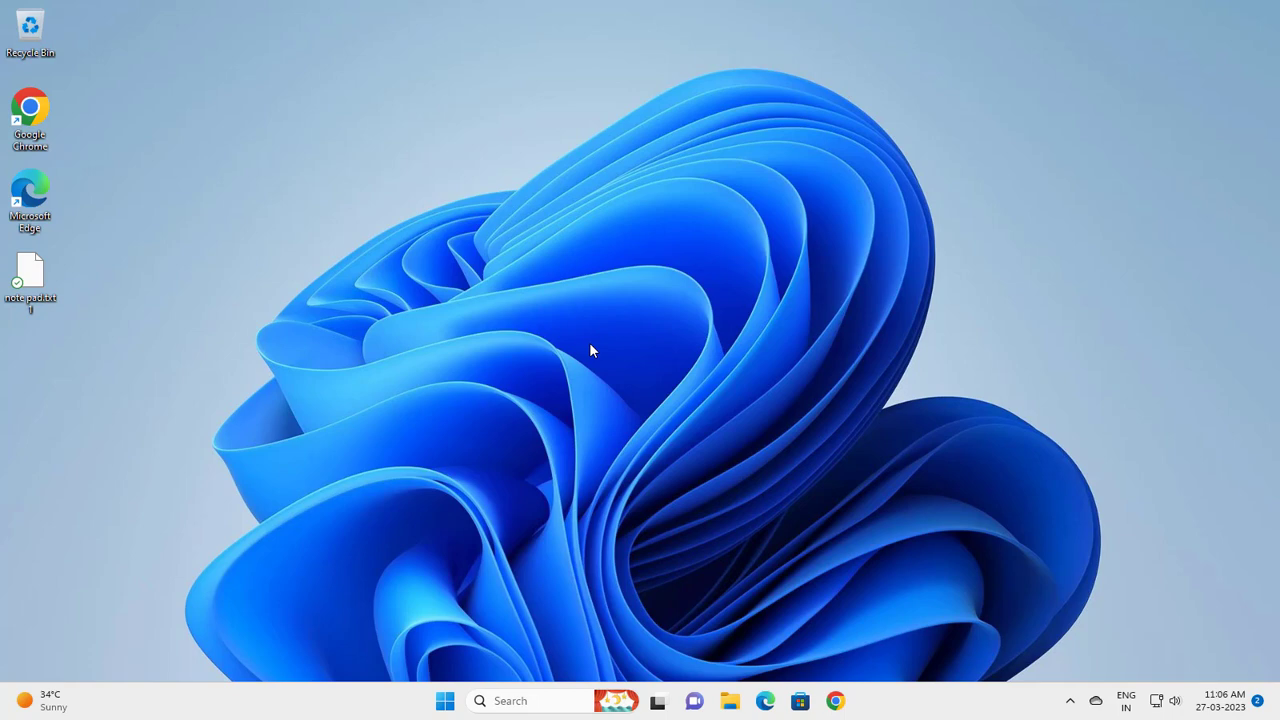
click(542, 700)
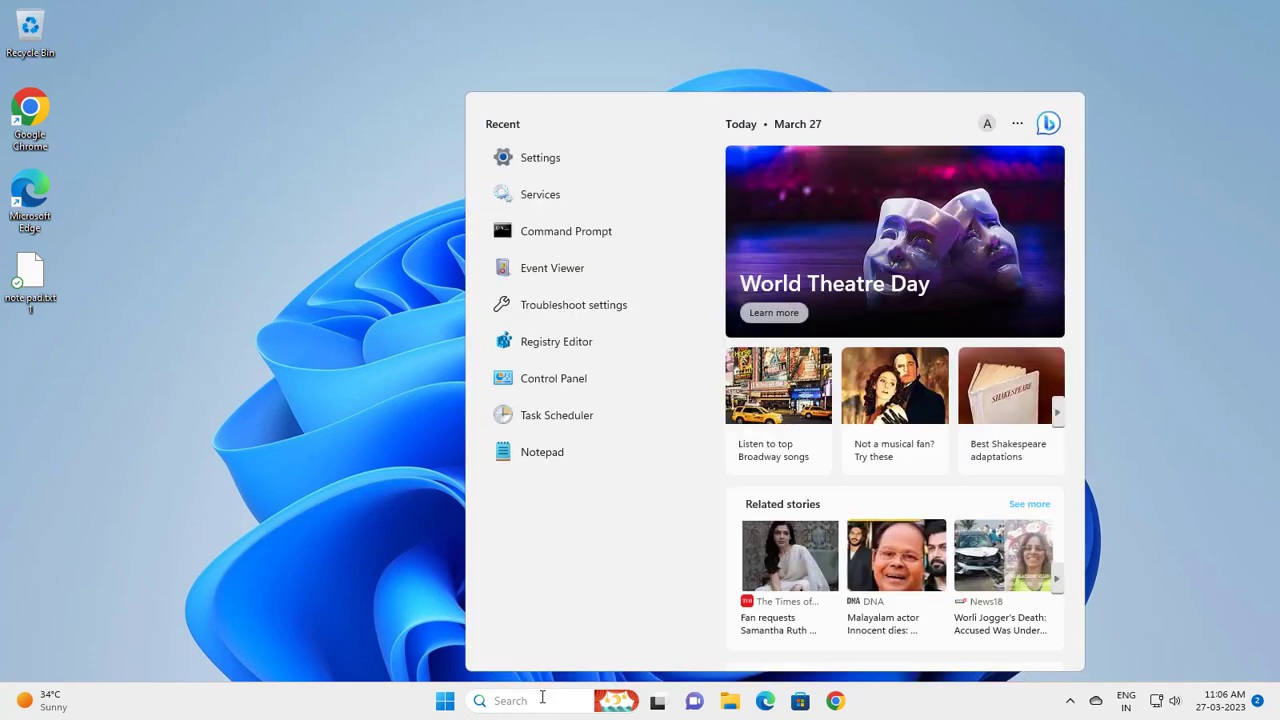
text(settings)
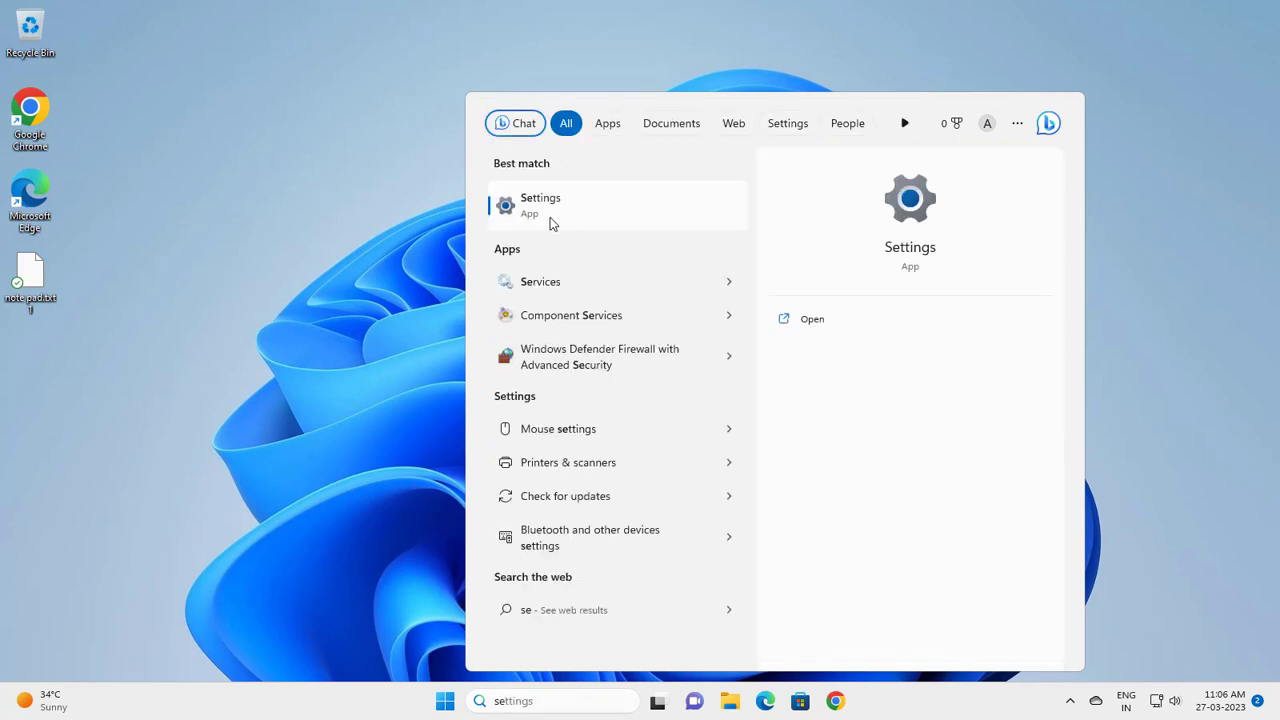
click(549, 216)
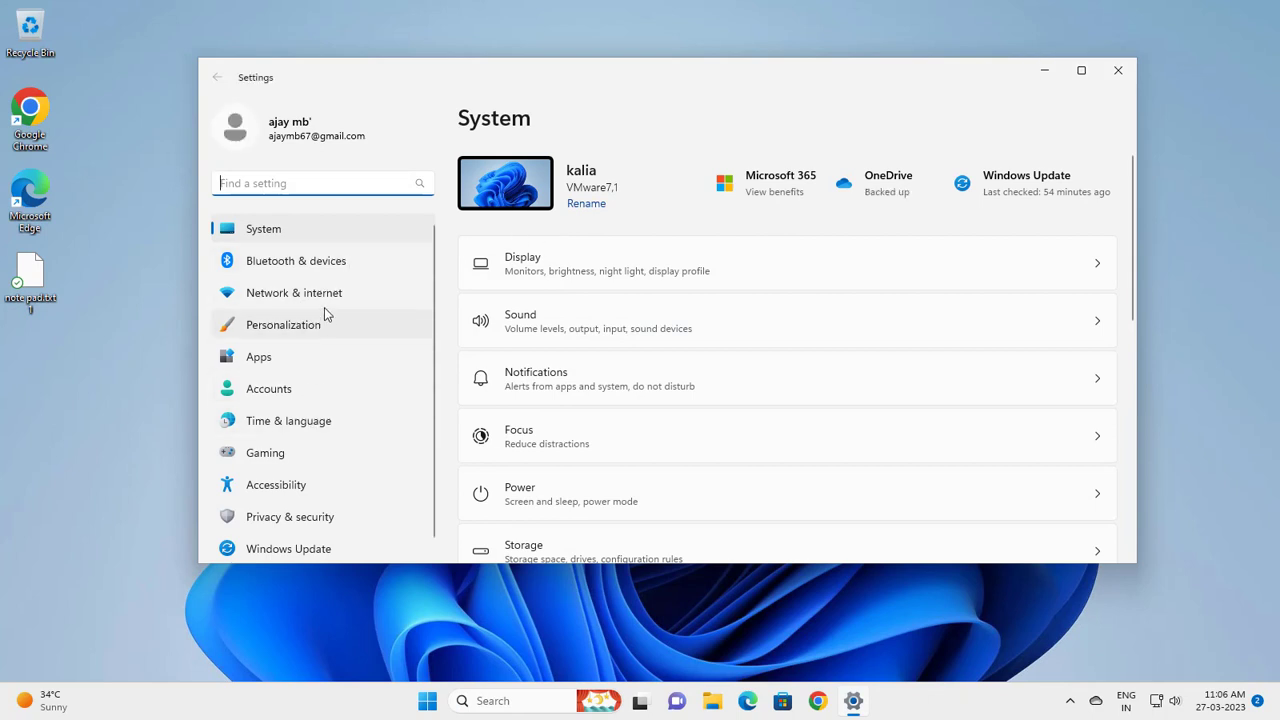
Go to System > Troubleshoot > Other troubleshooters and run the Printer troubleshooter.
scroll(580, 368, down, 3)
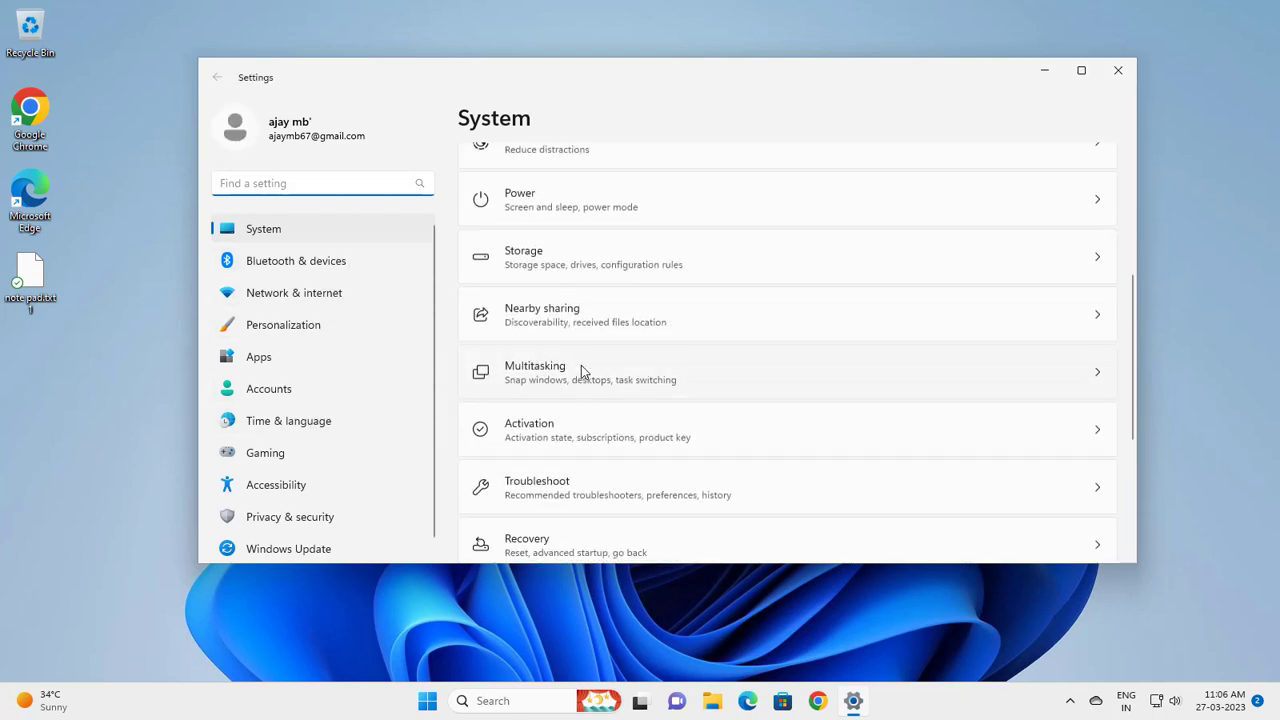
click(572, 490)
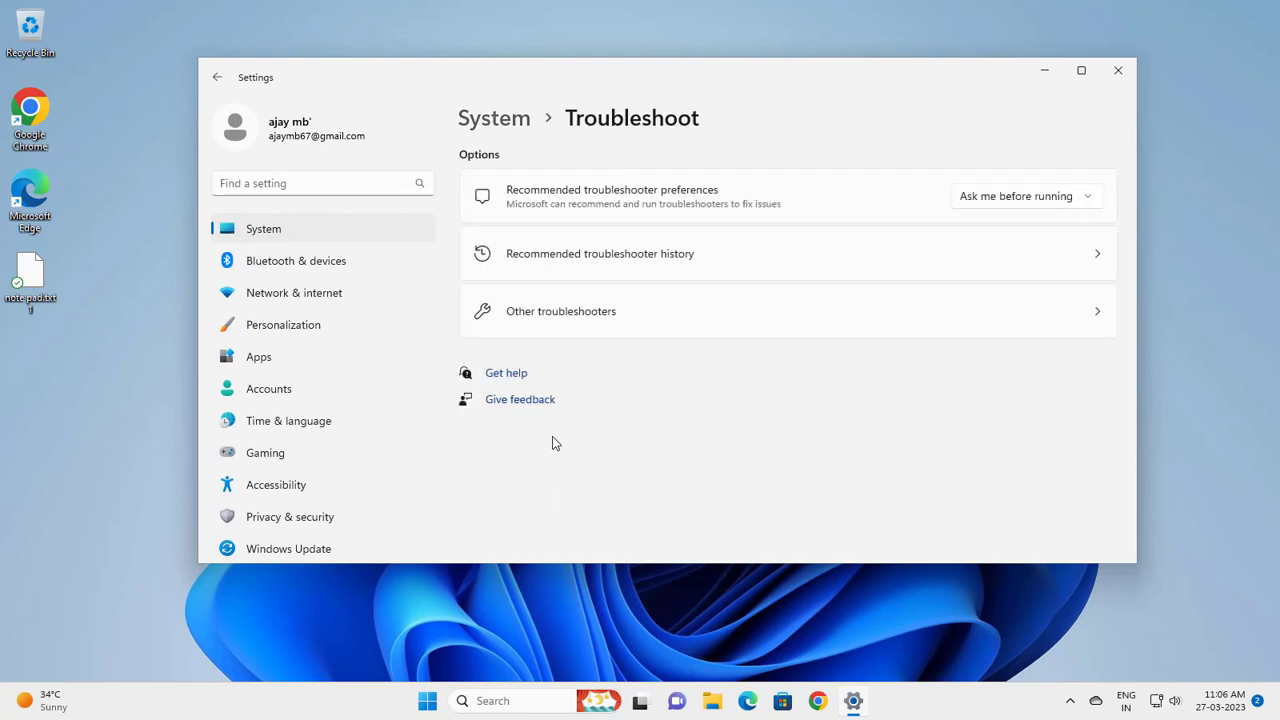
click(567, 318)
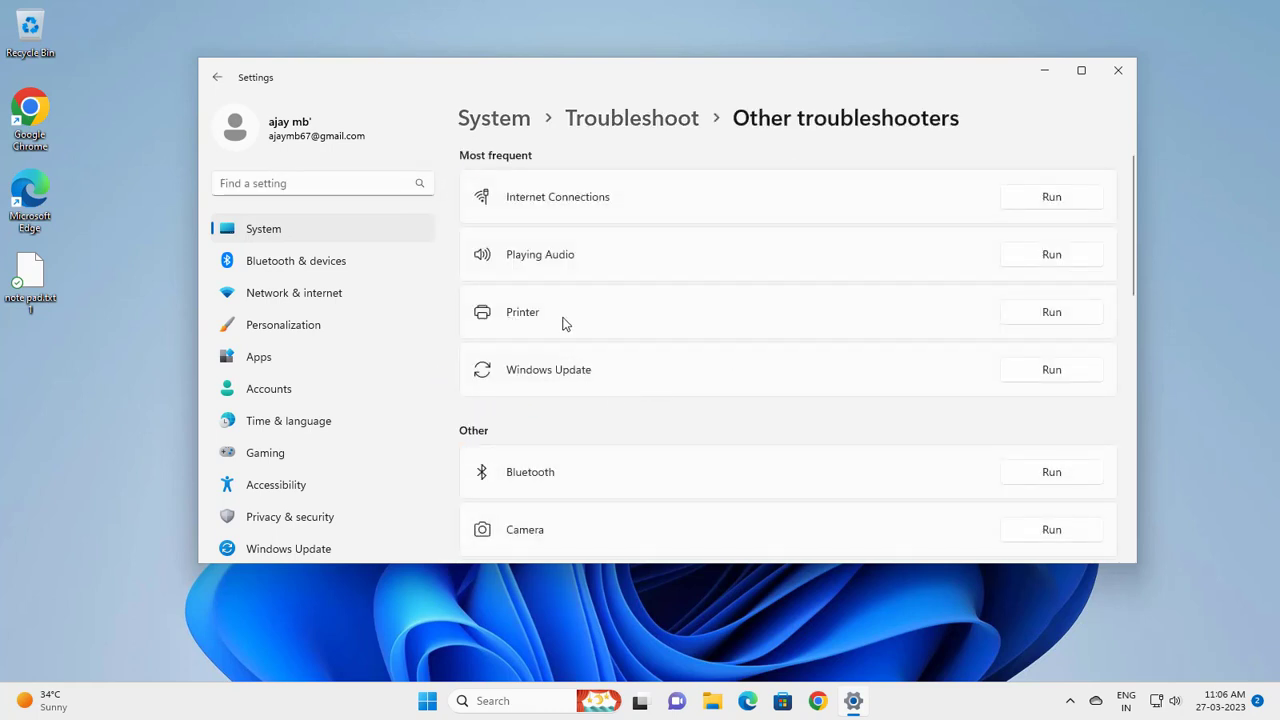
click(1073, 316)
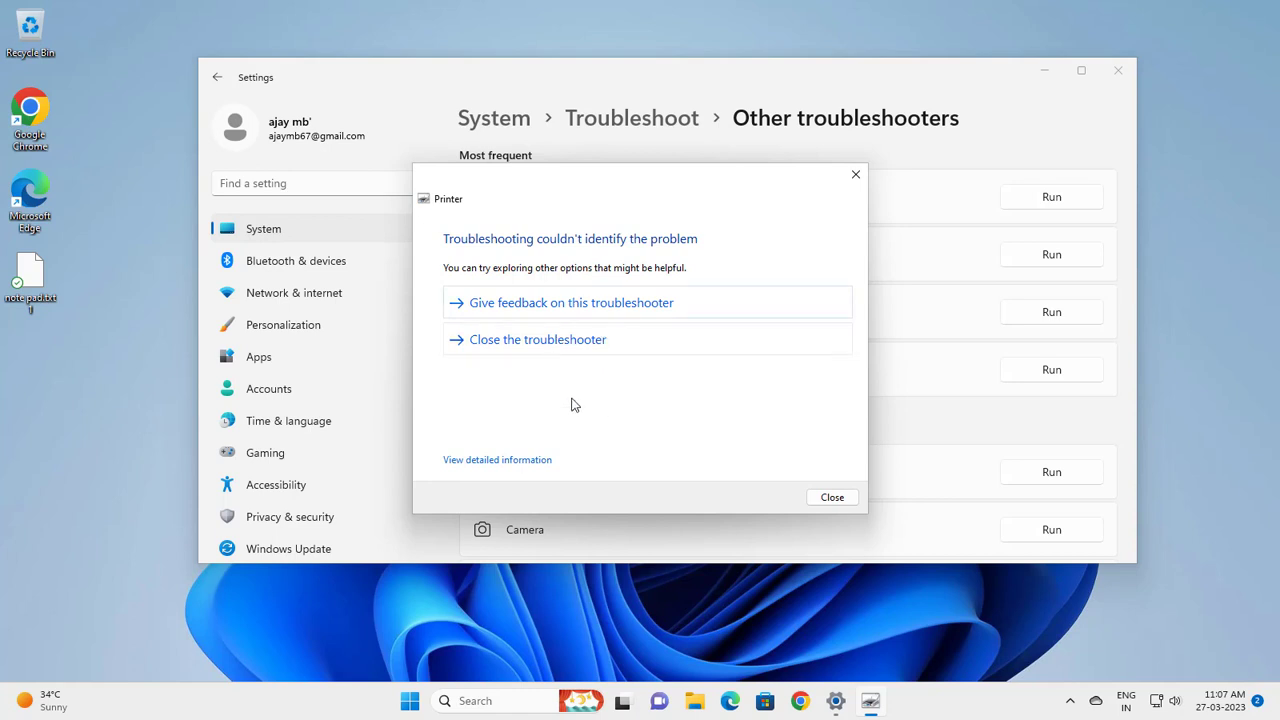
Close the finished Printer troubleshooter and Settings, then refresh the desktop.
click(527, 342)
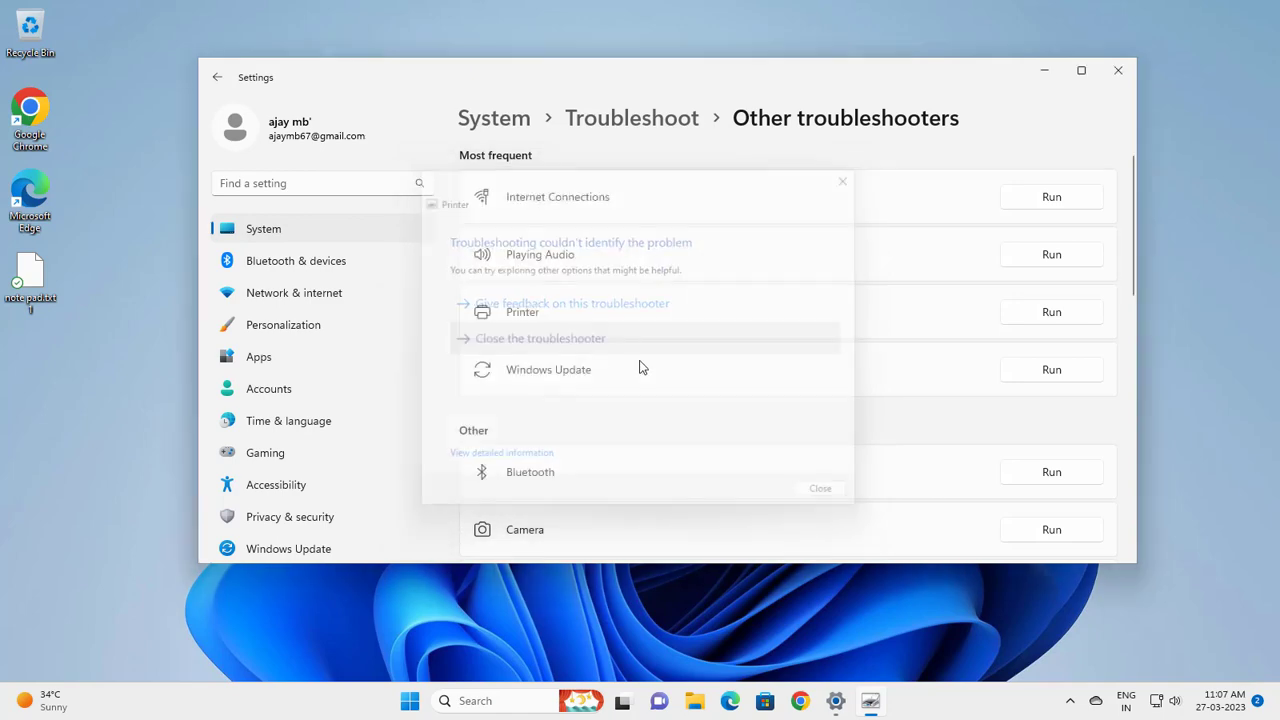
click(1118, 71)
right_click(559, 292)
click(563, 296)
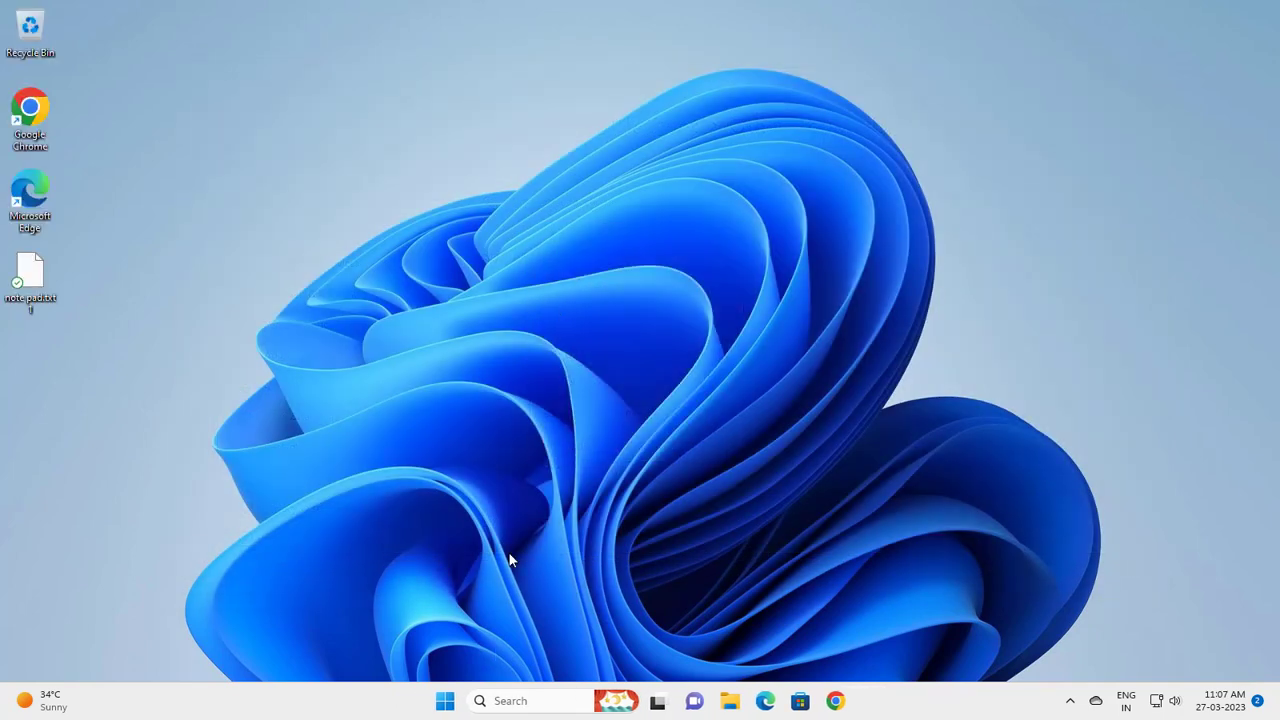